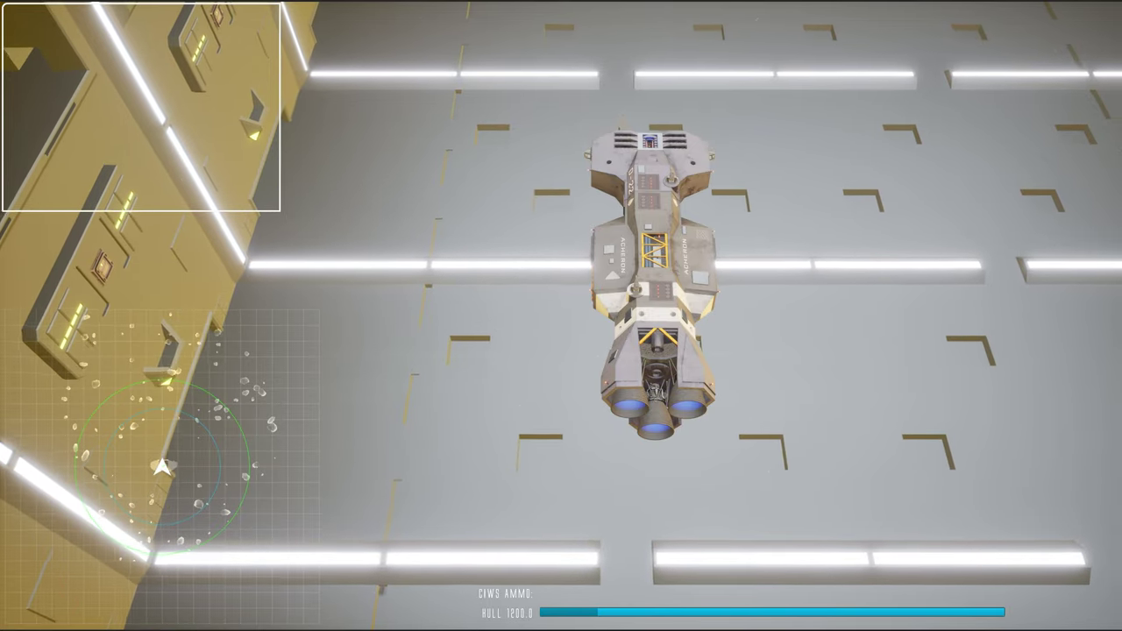
Fly the ship forward out of the hangar, past the asteroids and above the burning star, turning left along the way.
key("w")
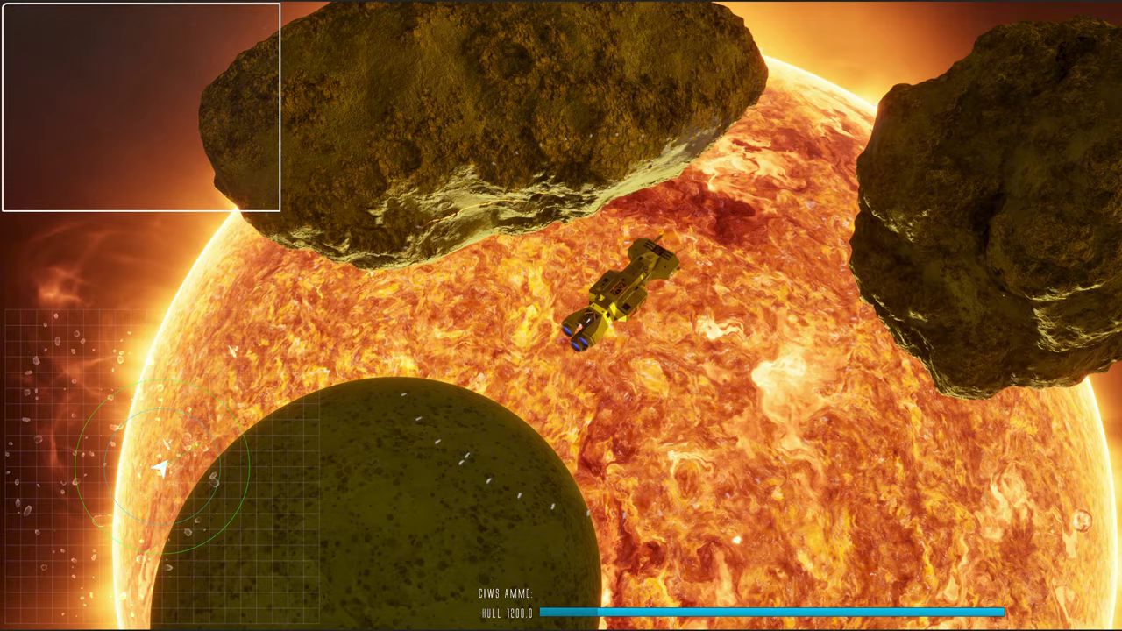
key("a")
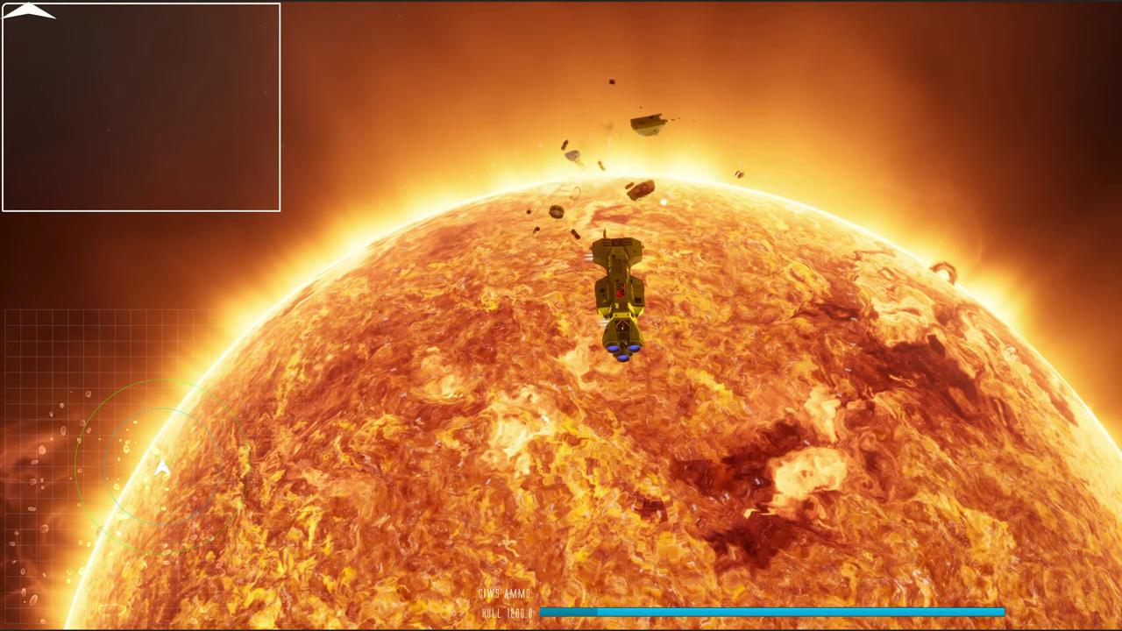
key("a")
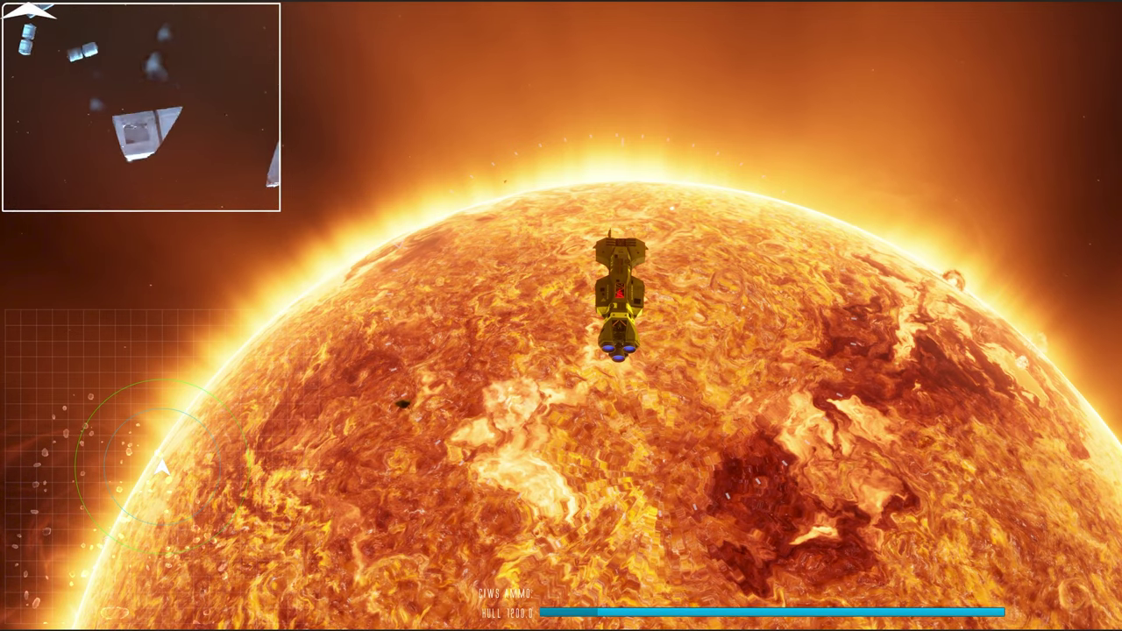
key("w")
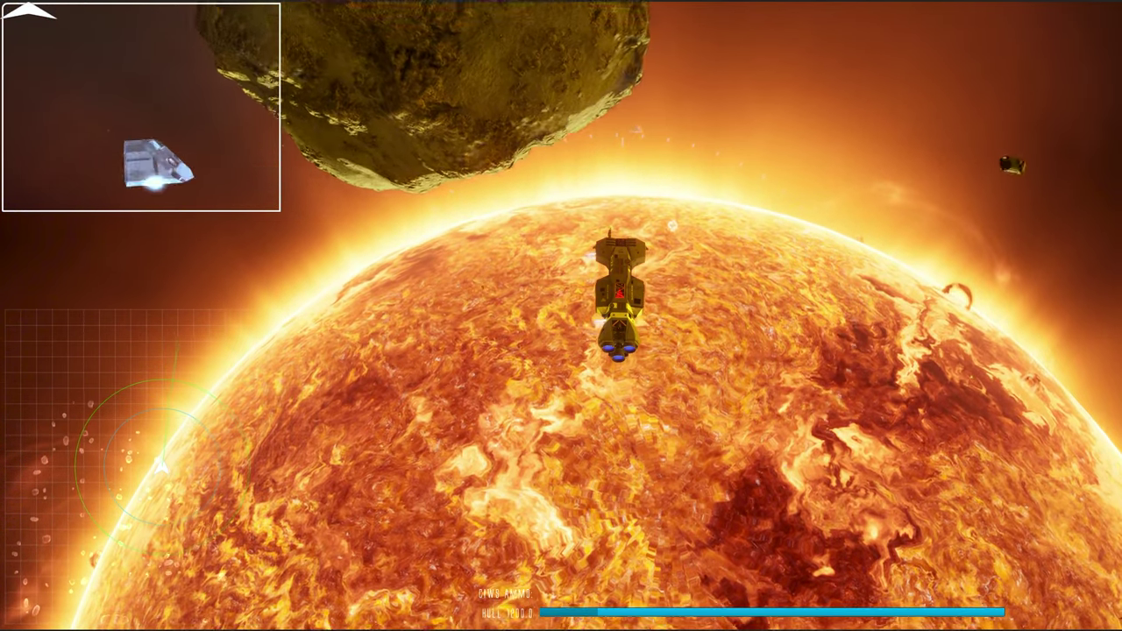
key("w")
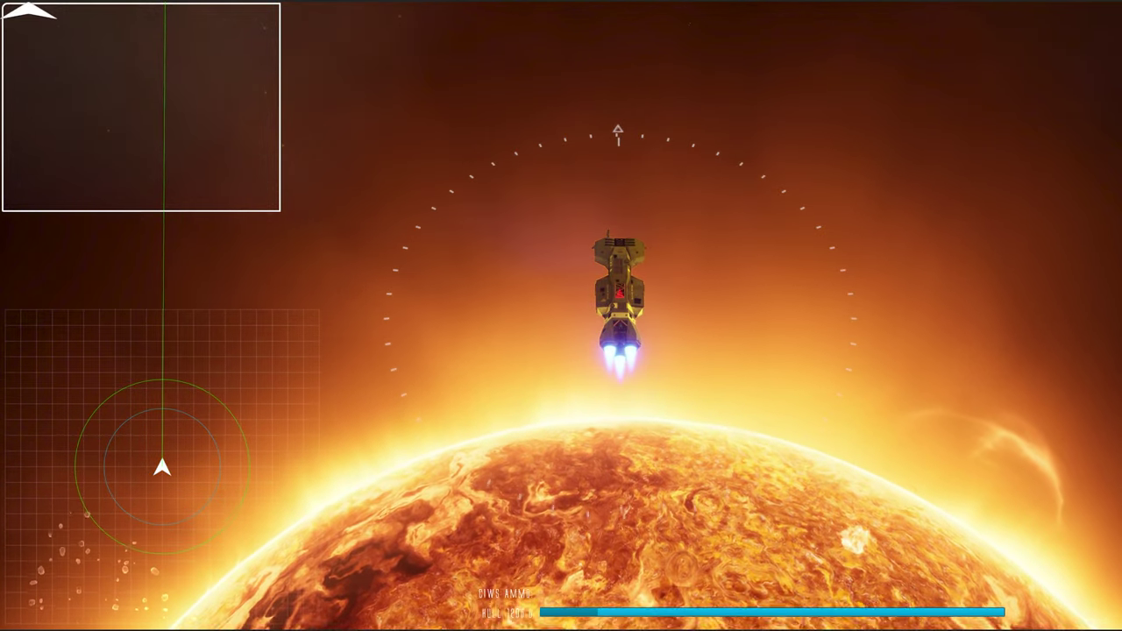
key("a")
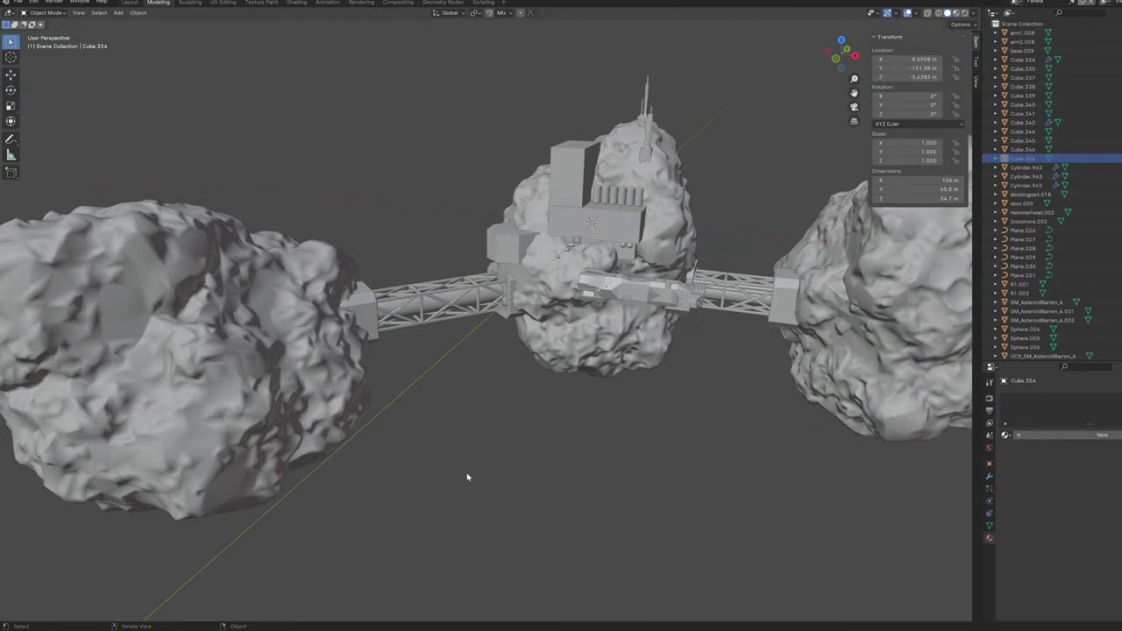
Examine the asteroid station's linking trusses, central rock and nearby ship in Blender, selecting the small docking part on the rock.
middle_click_drag(467, 477, 421, 474)
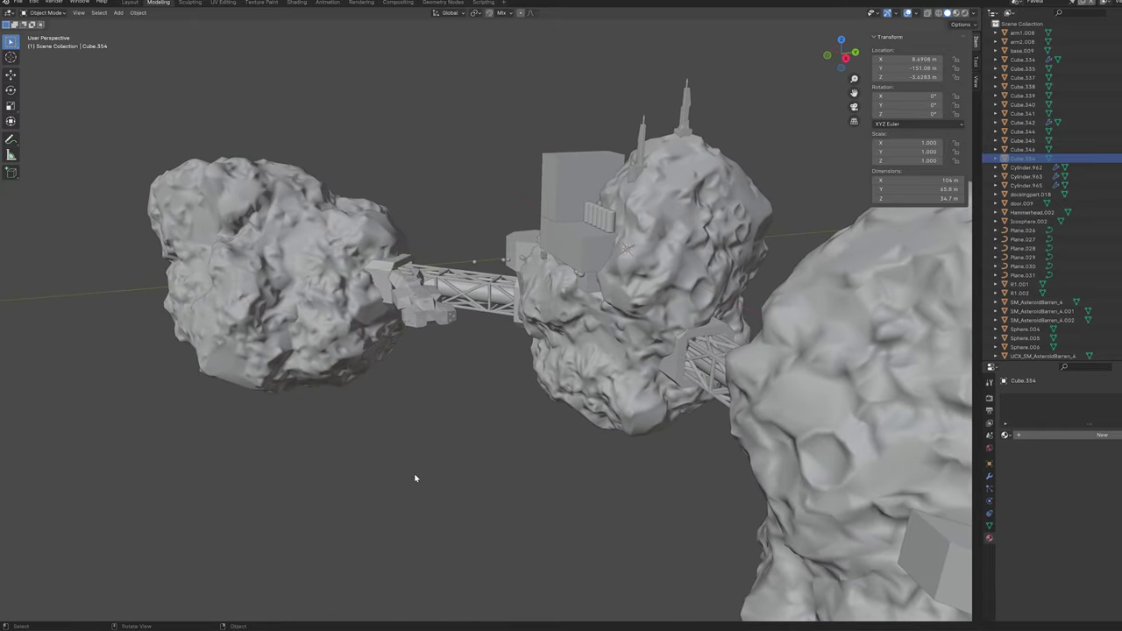
middle_click_drag(416, 477, 80, 453)
scroll(418, 401, "up", 5)
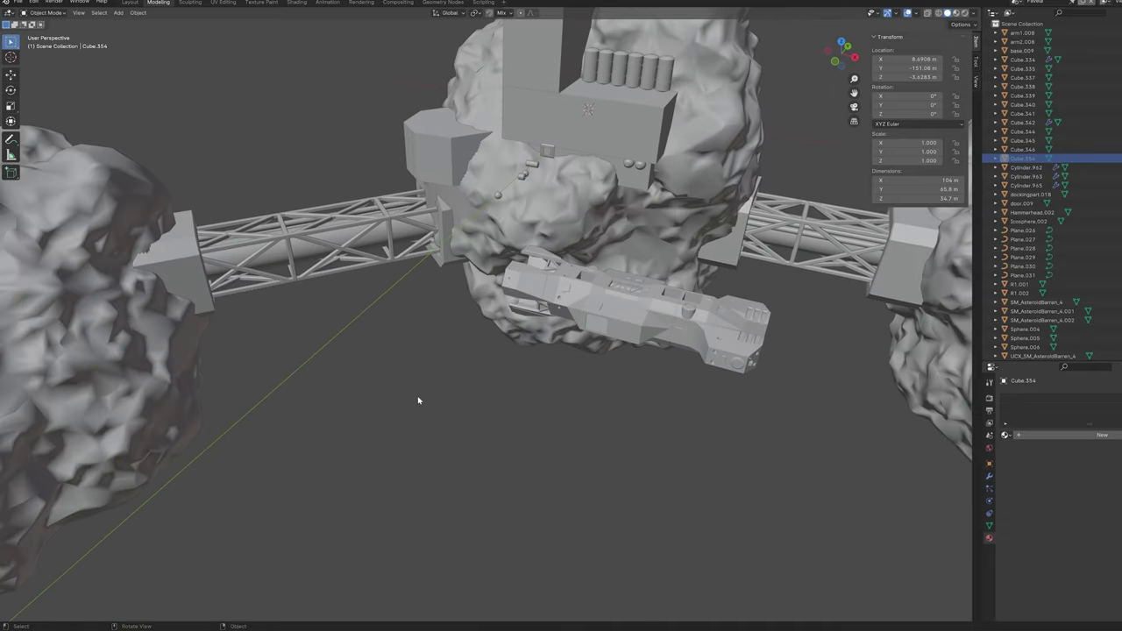
middle_click_drag(418, 400, 445, 413)
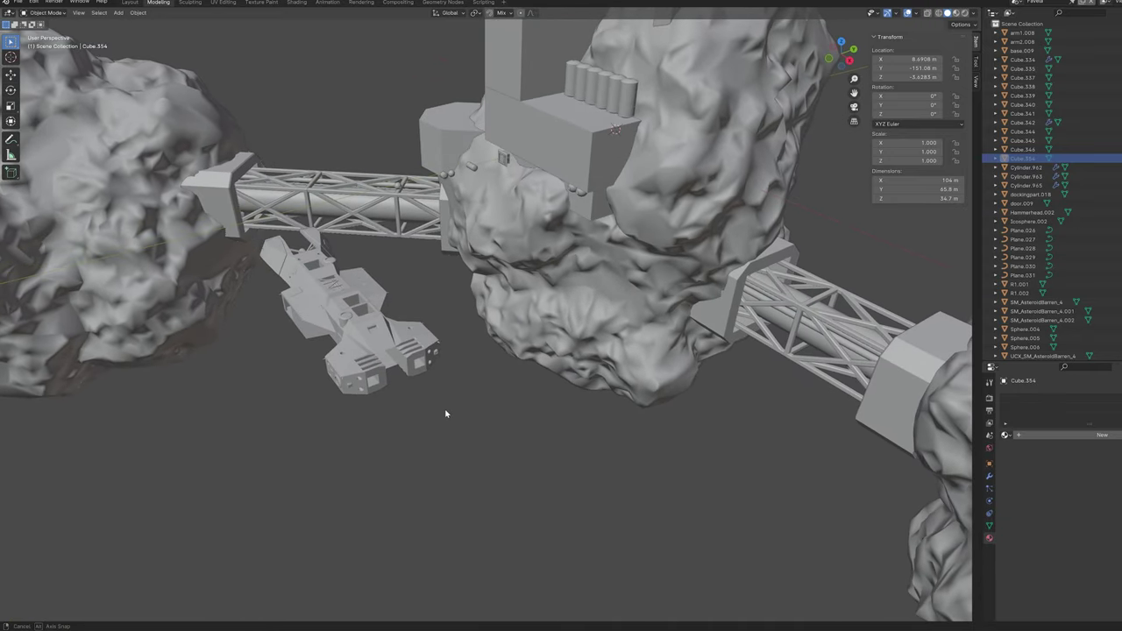
middle_click_drag(492, 382, 318, 526, "shift")
scroll(492, 403, "up", 3)
scroll(565, 432, "up", 3)
middle_click_drag(633, 356, 605, 371)
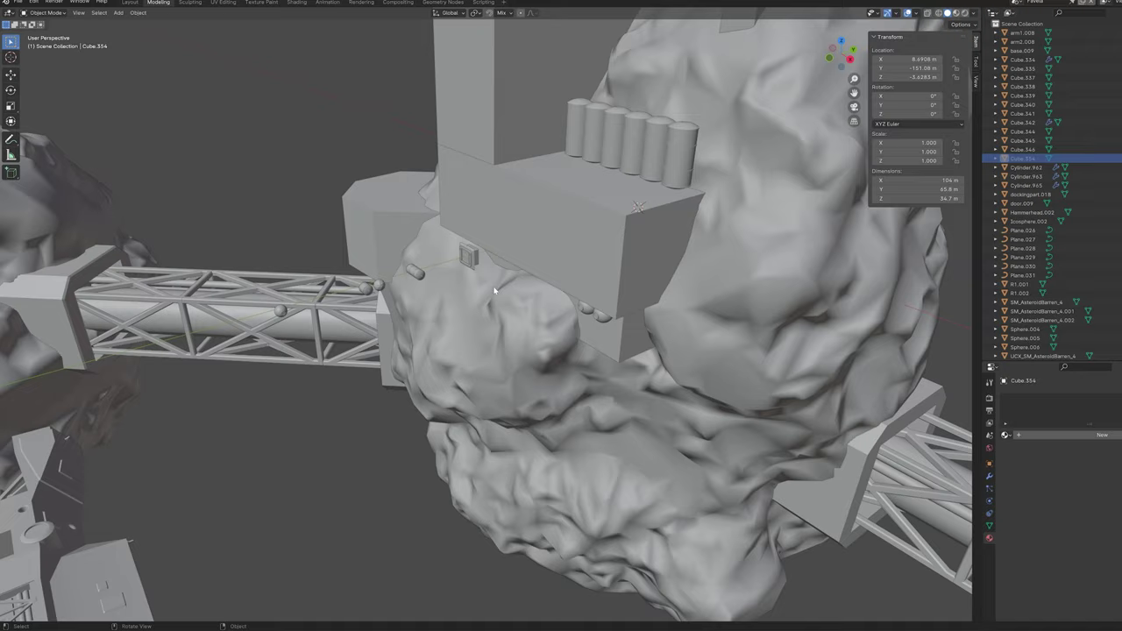
left_click(467, 256)
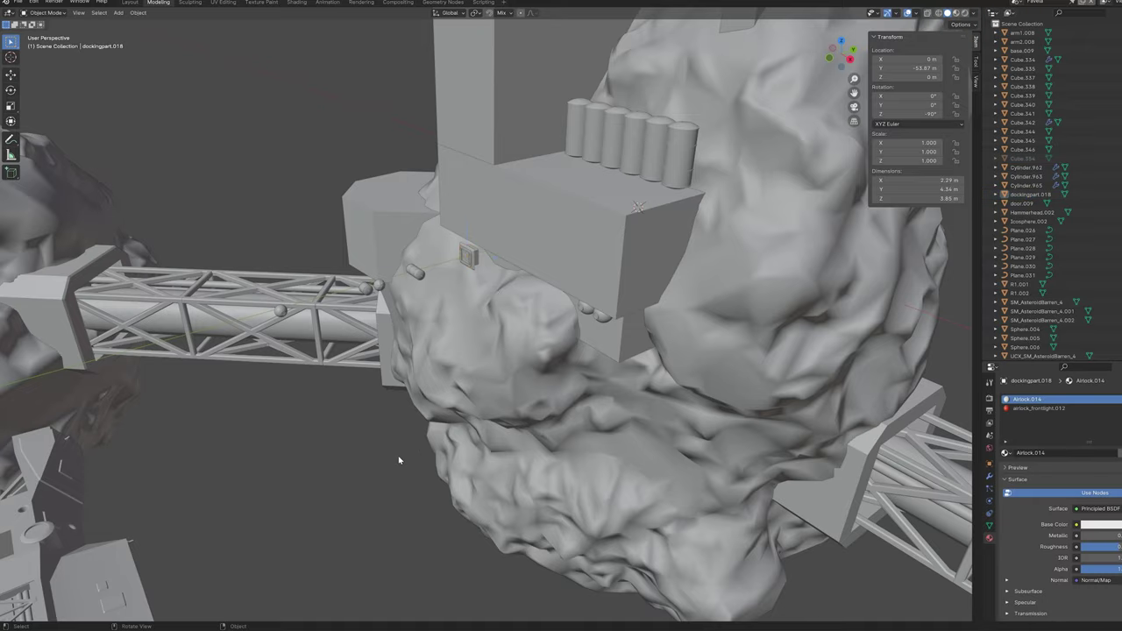
mouse_move(400, 442)
middle_mouse_down()
mouse_move(371, 426)
mouse_move(389, 446)
mouse_move(412, 426)
middle_mouse_up()
scroll(412, 430, "down", 3)
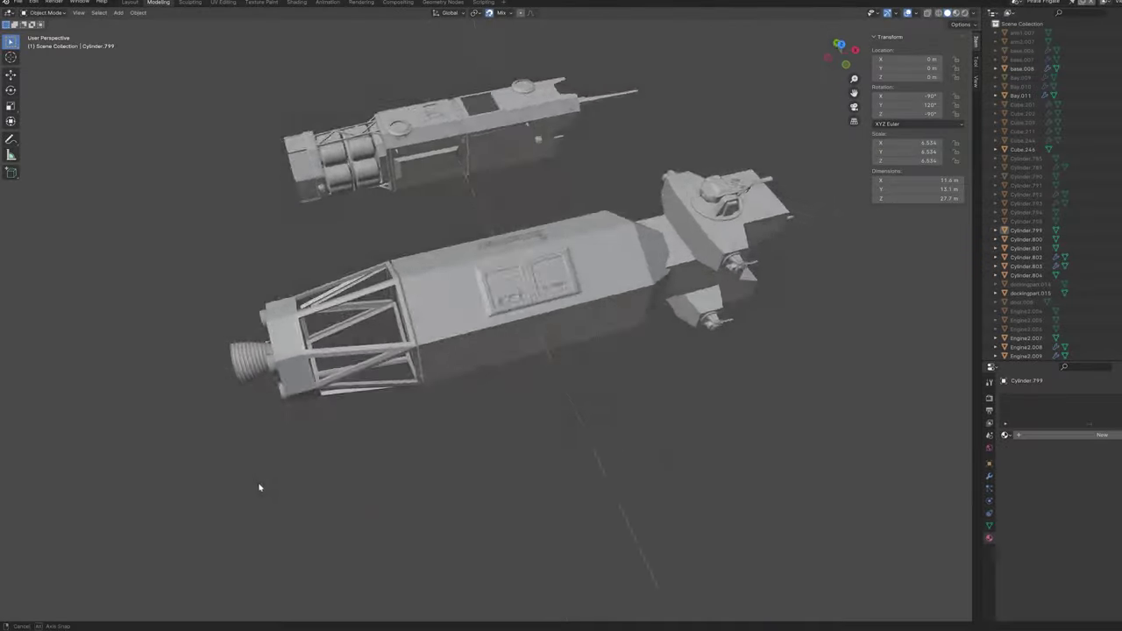
Inspect the two pirate frigate models and the large pirate battleship from the bow, sides and engine end.
middle_click_drag(258, 485, 311, 456)
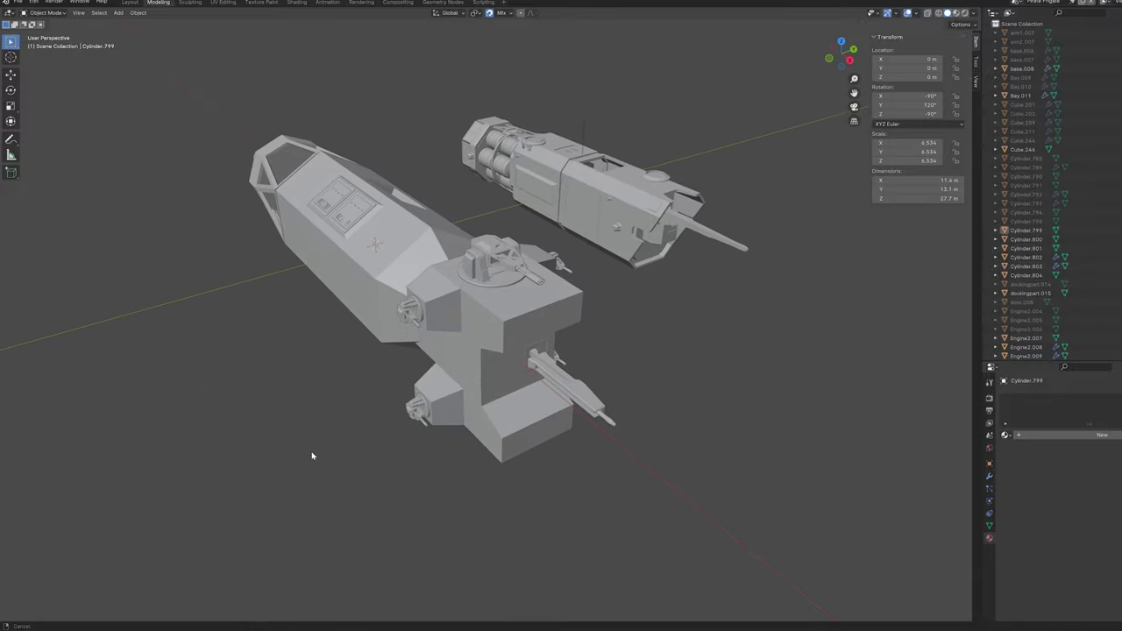
mouse_move(526, 453)
middle_mouse_down()
mouse_move(430, 459)
mouse_move(453, 448)
middle_mouse_up()
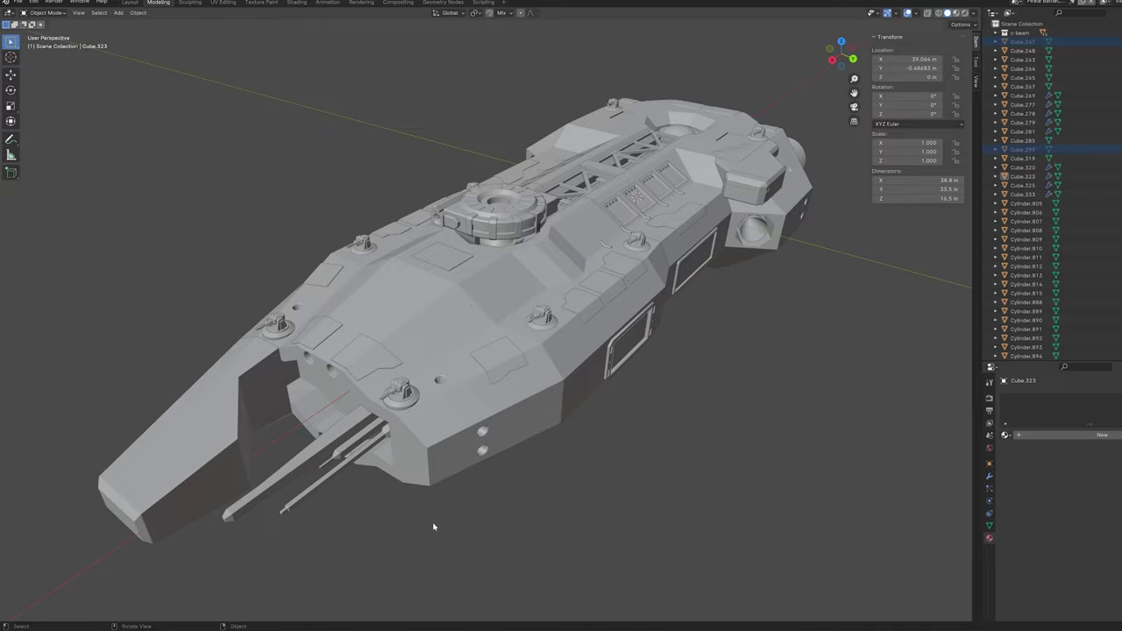
middle_click_drag(433, 526, 546, 487)
scroll(514, 507, "down", 5)
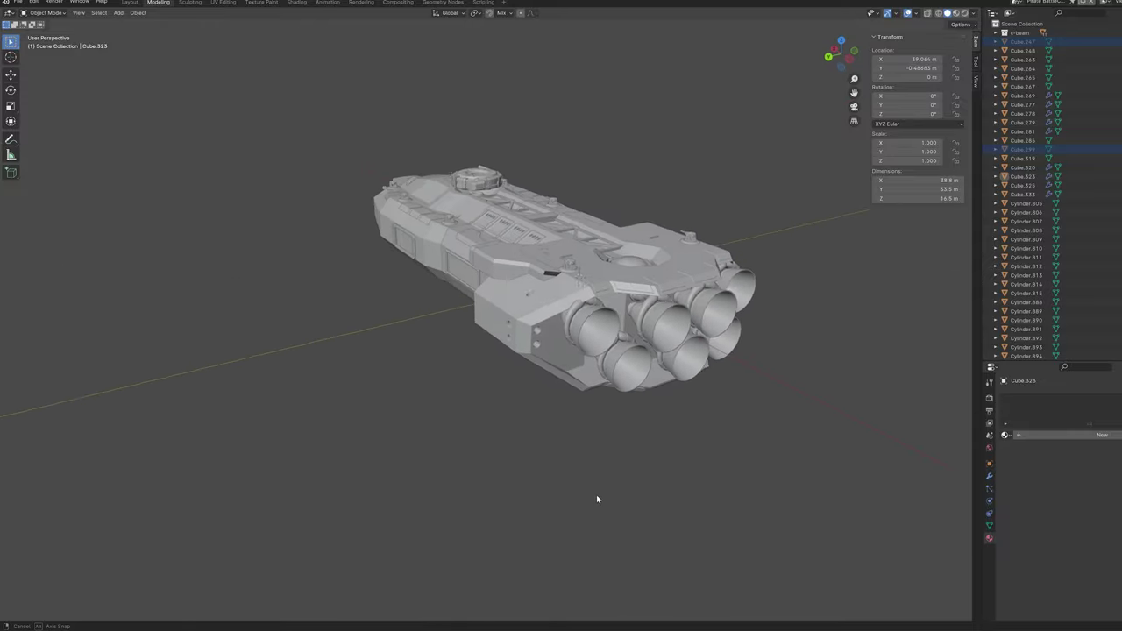
middle_click_drag(610, 506, 745, 498)
middle_click_drag(647, 471, 310, 481)
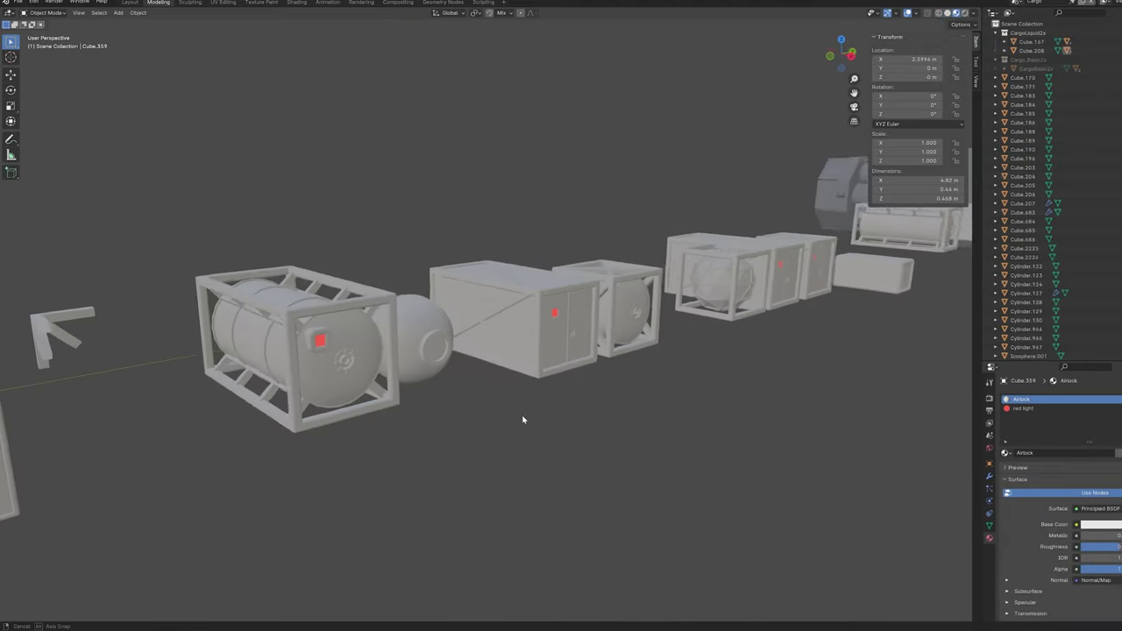
Review the row of cargo container models, and their green ammunition and red flammable-liquid textures in Substance 3D Painter.
middle_click_drag(522, 419, 470, 430)
middle_click_drag(664, 429, 117, 403)
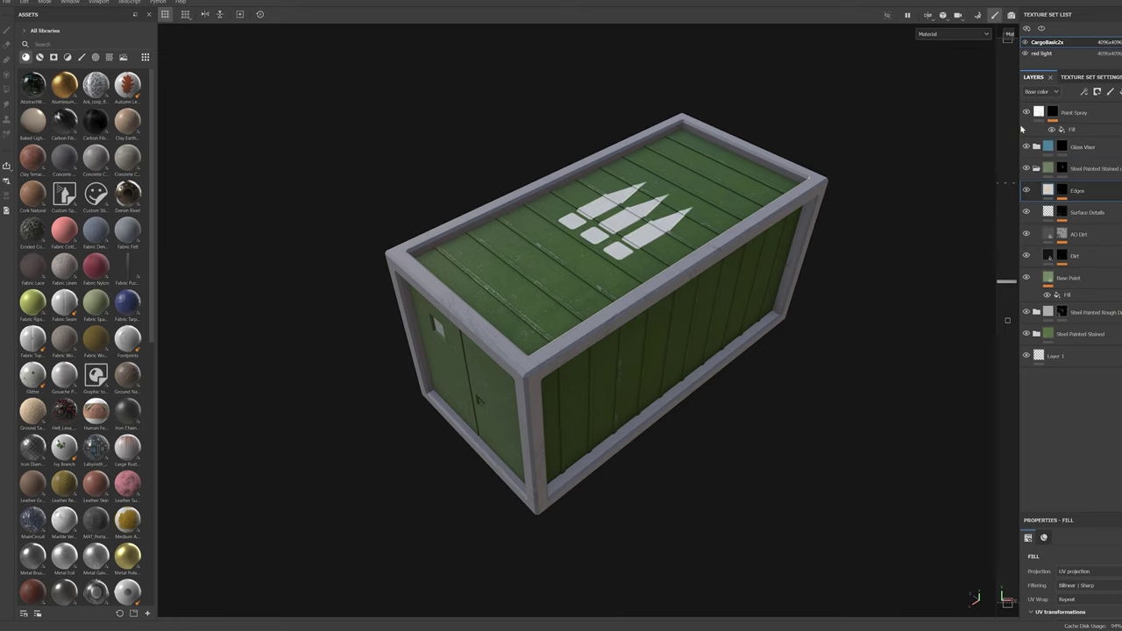
left_click_drag(734, 455, 734, 388, "alt")
scroll(734, 389, "down", 3)
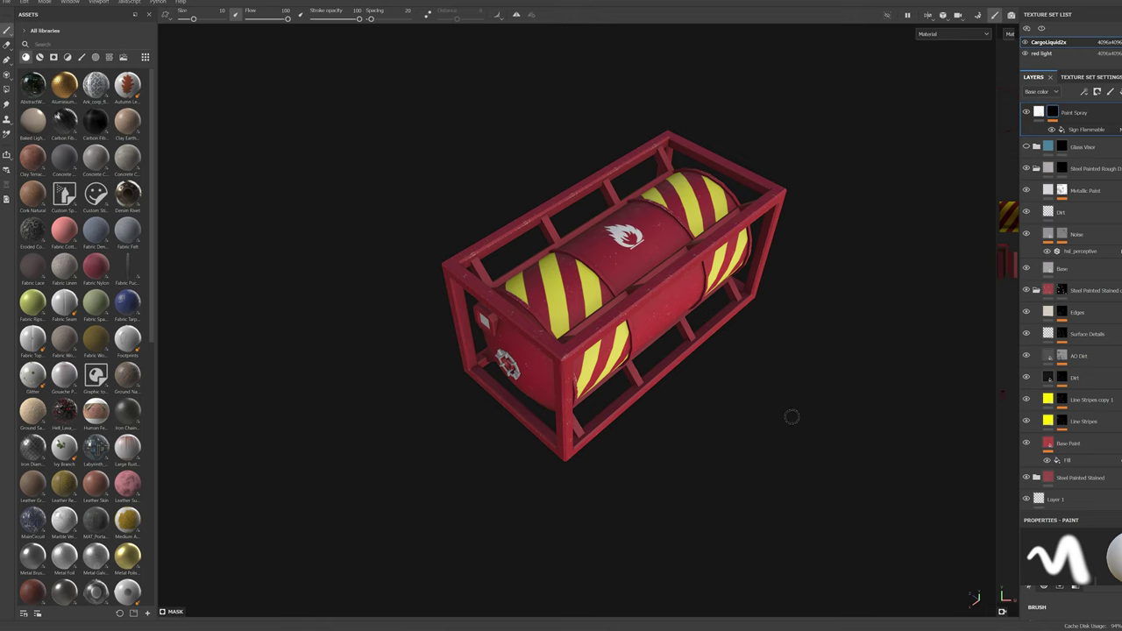
left_click_drag(738, 426, 981, 386, "alt")
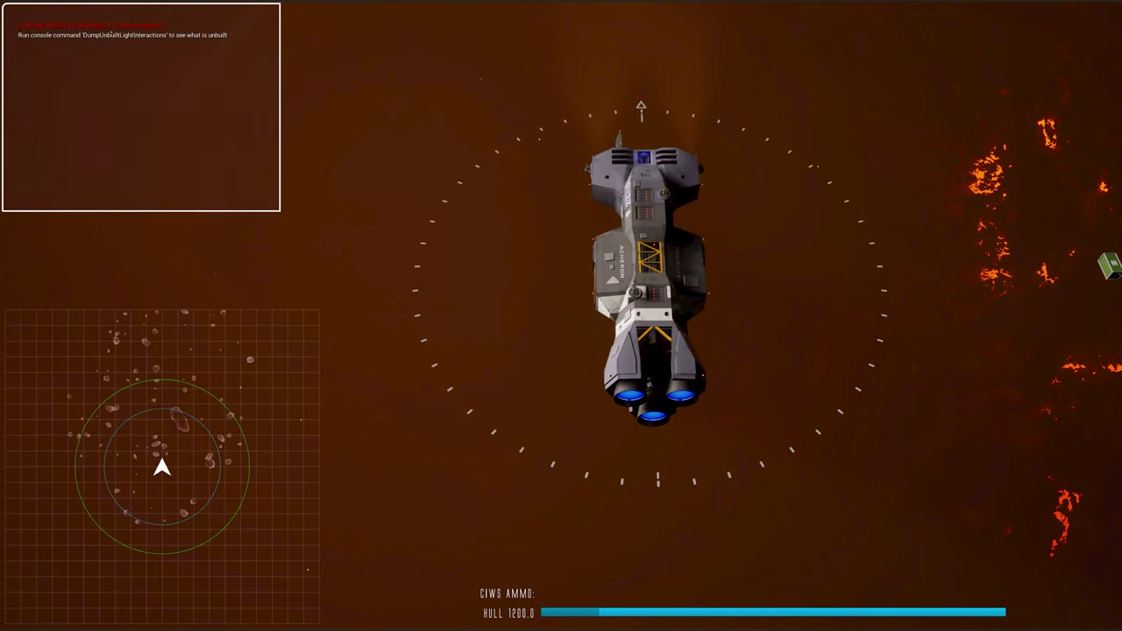
In the game, rotate the ship clockwise beside the two cargo containers to catch the green one with the grid beam.
key("d")
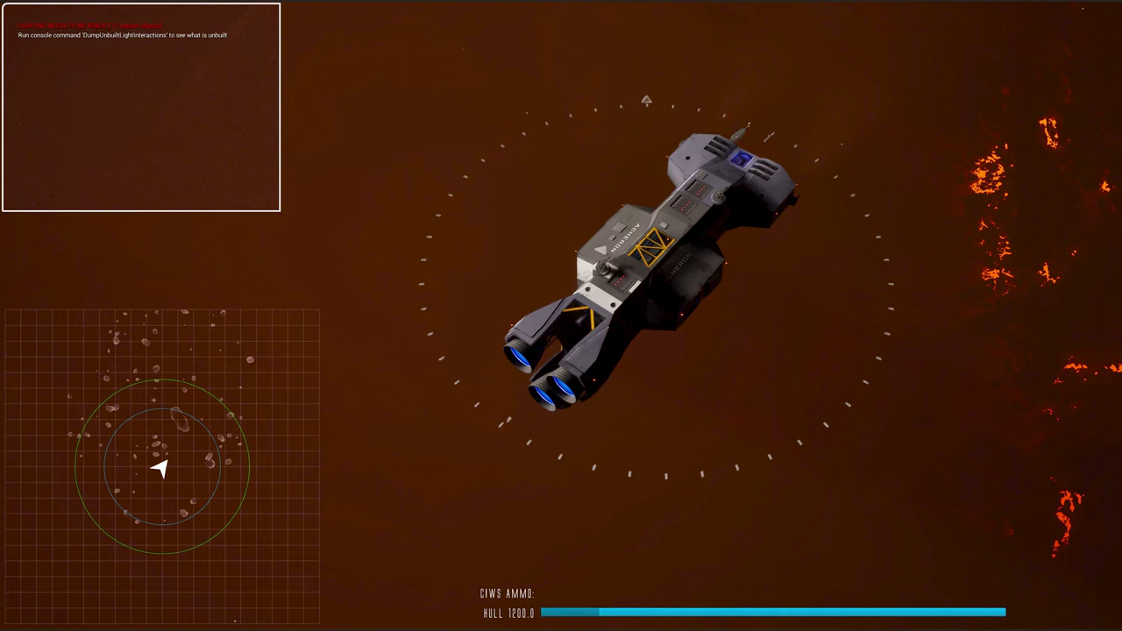
key("d")
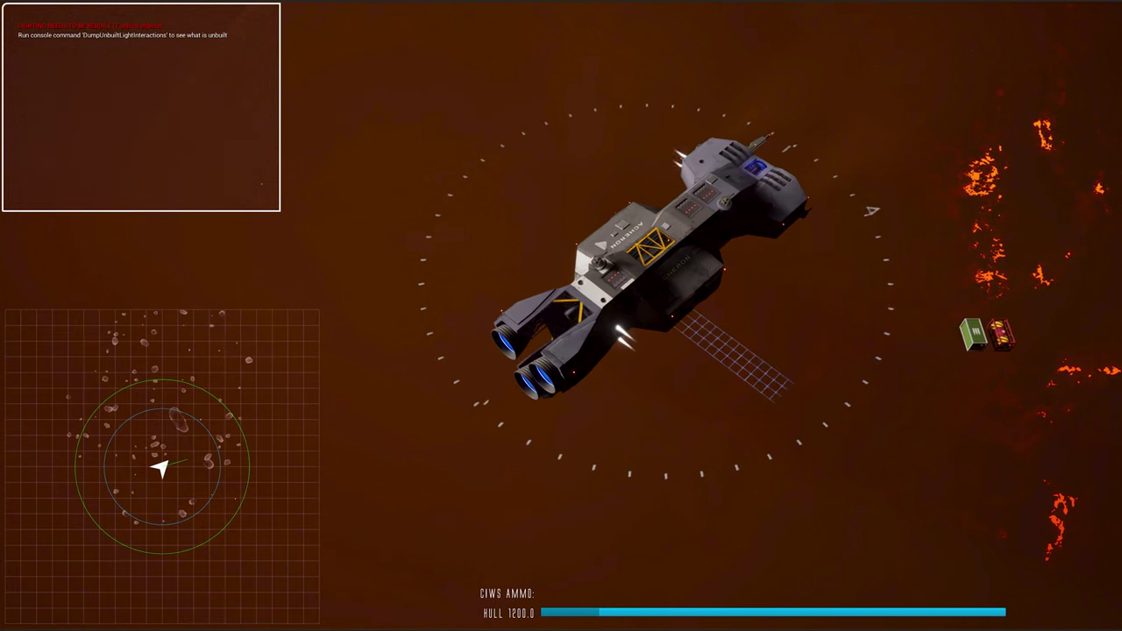
key("d")
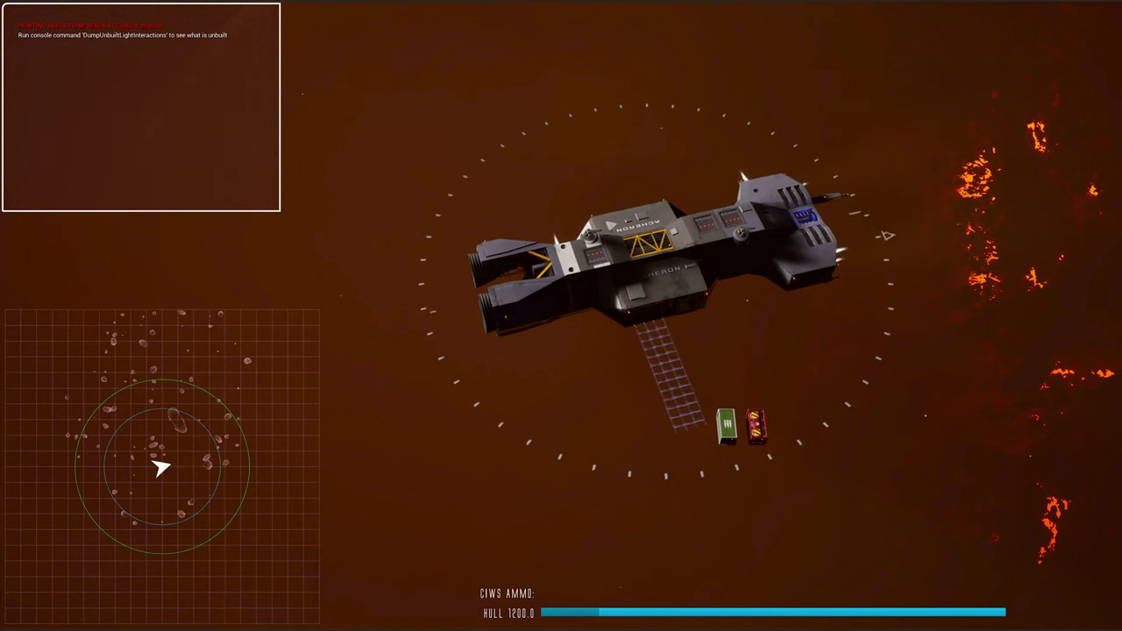
key("d")
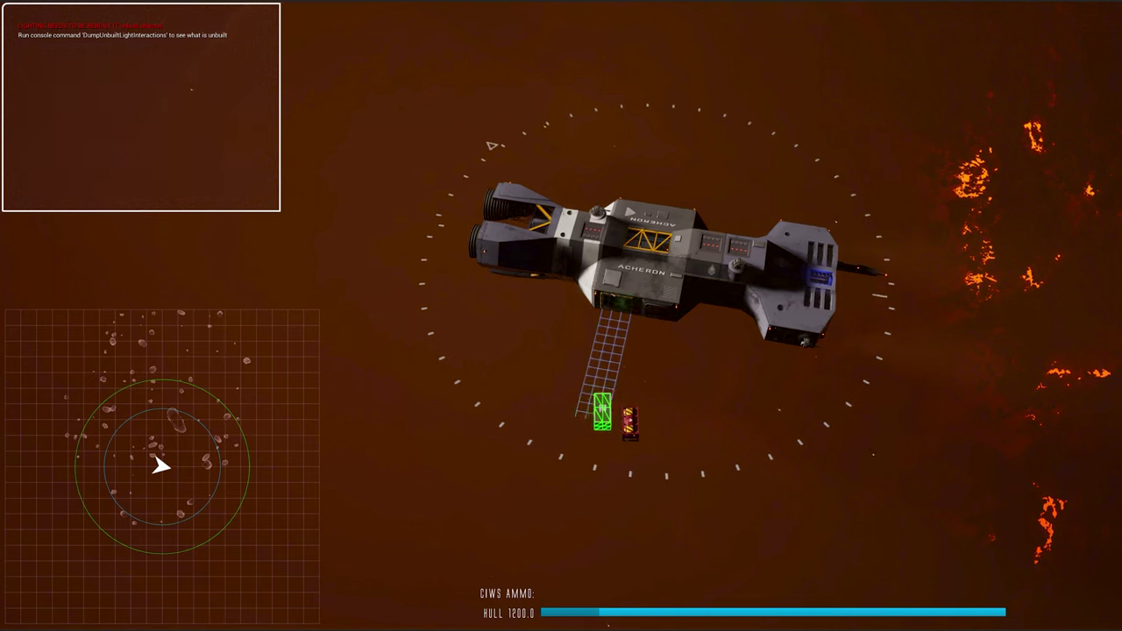
key("d")
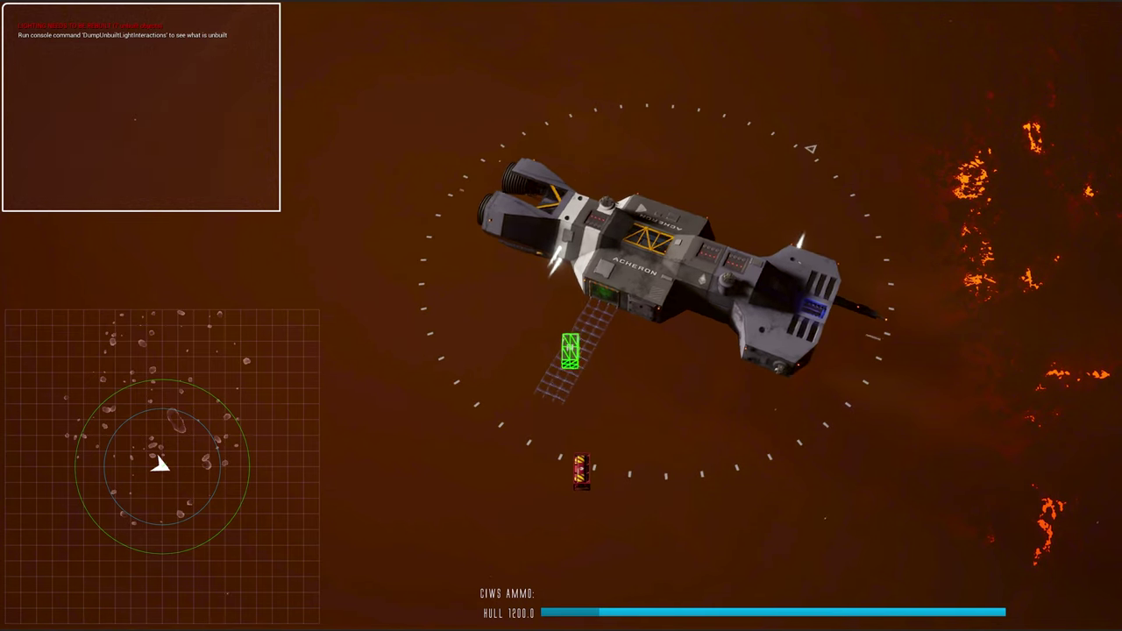
key("d")
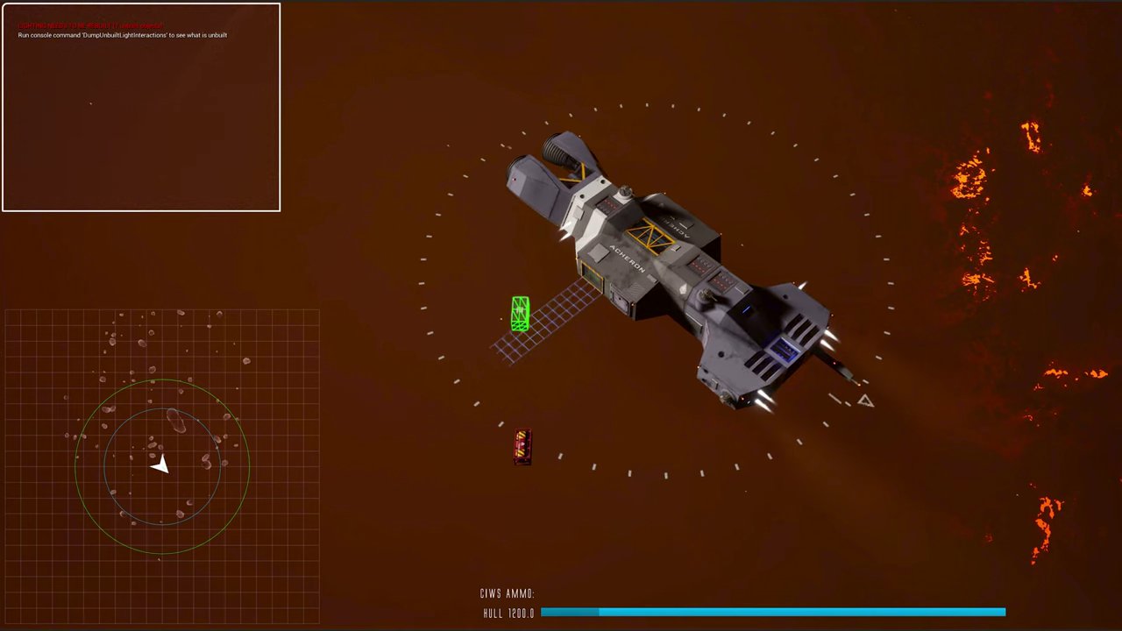
scroll(684, 269, "up", 3)
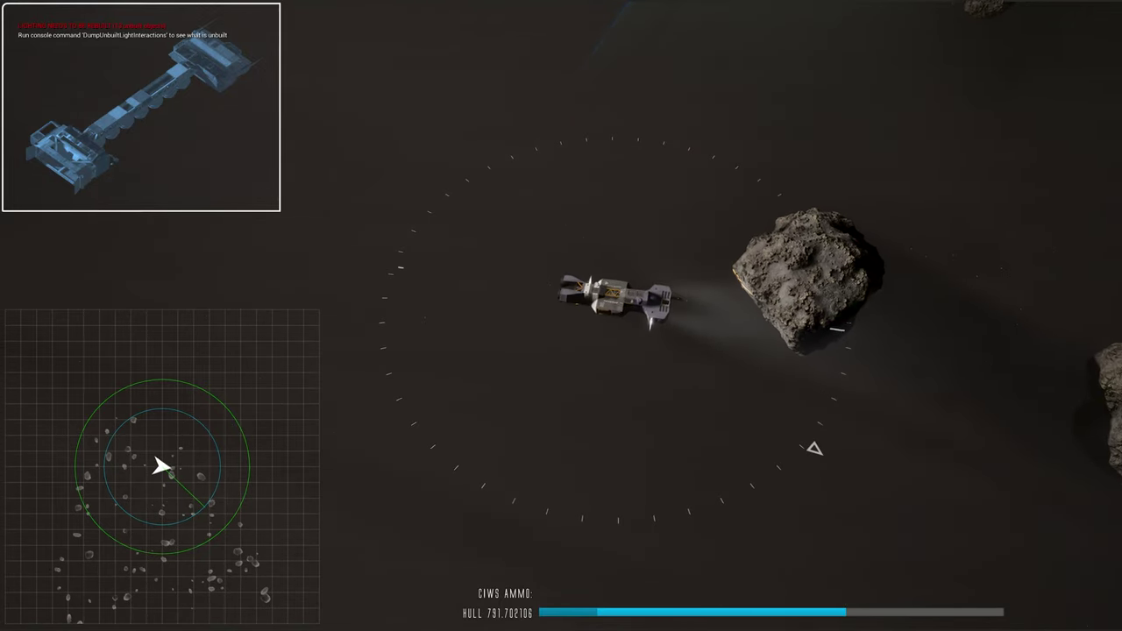
Turn the ship left and steer it between the asteroids.
key("a")
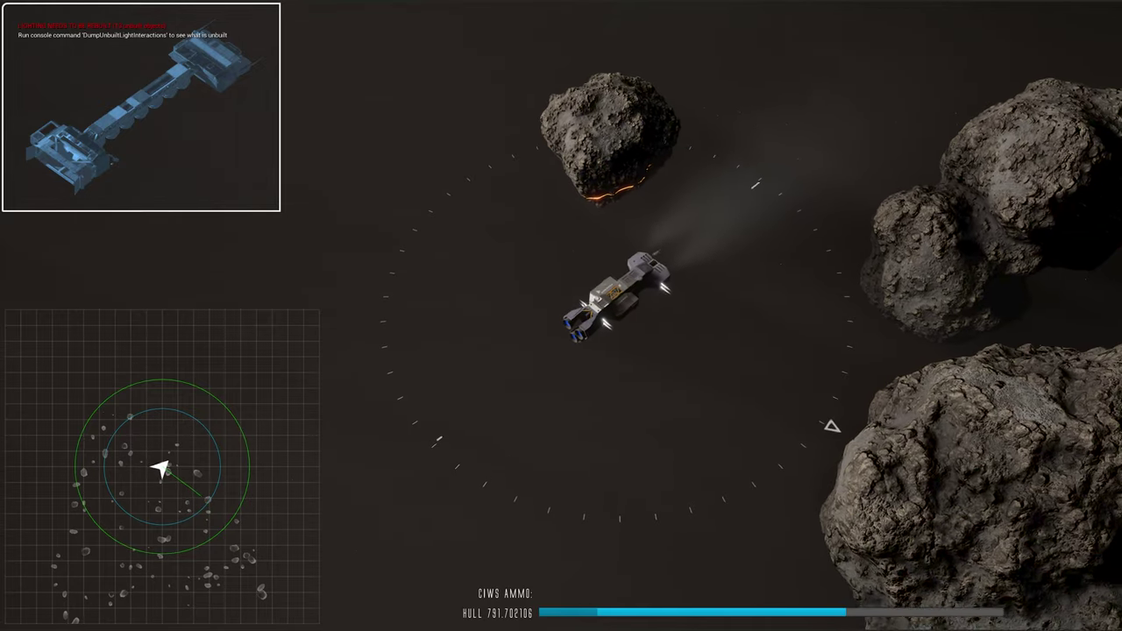
key("w")
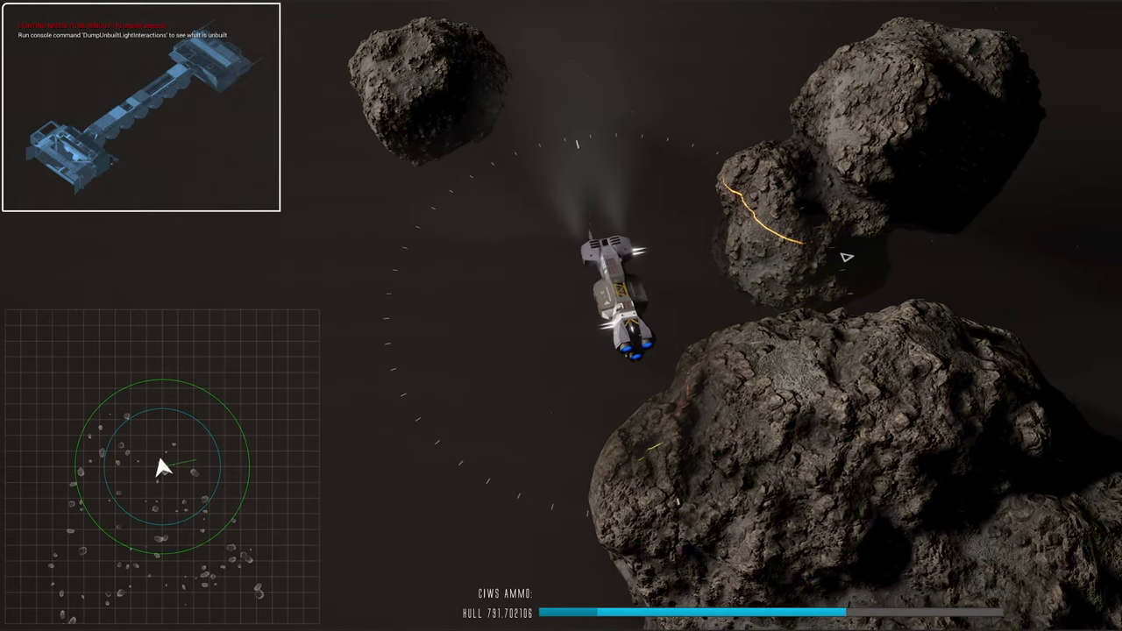